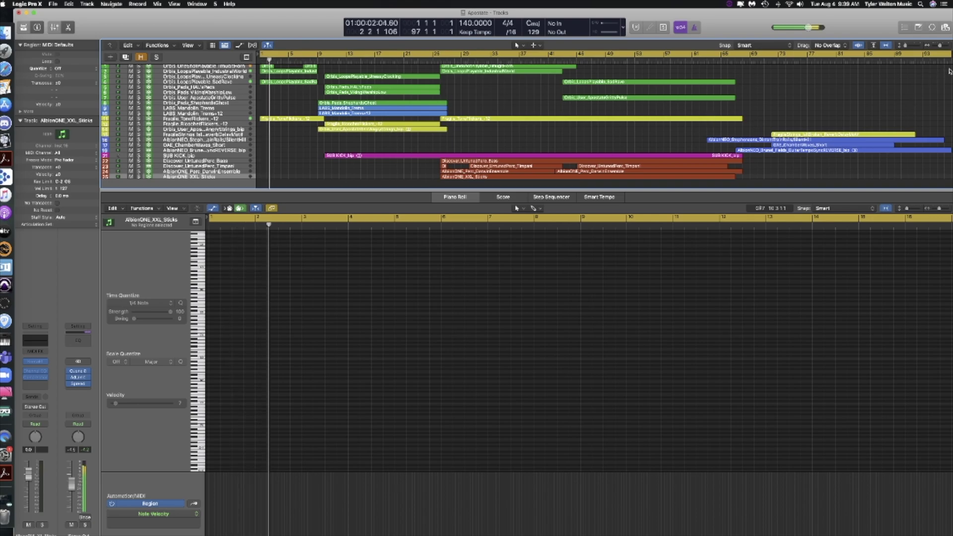
# Select every region in the arrangement and cycle the Piano Roll automation lane through the recorded MIDI parameters, including Timbre and Note Velocity.
pyautogui.moveTo(950, 70); pyautogui.dragTo(262, 178)
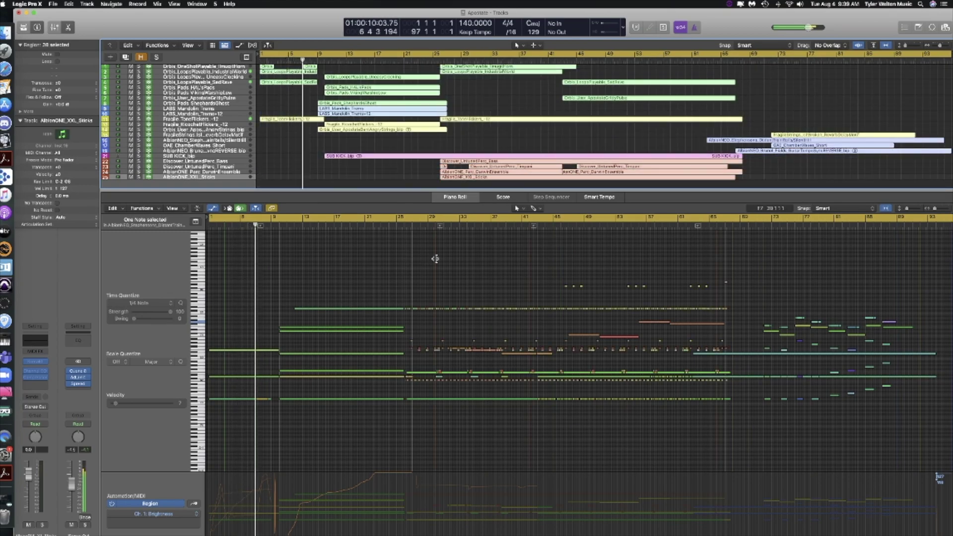
pyautogui.click(195, 508)
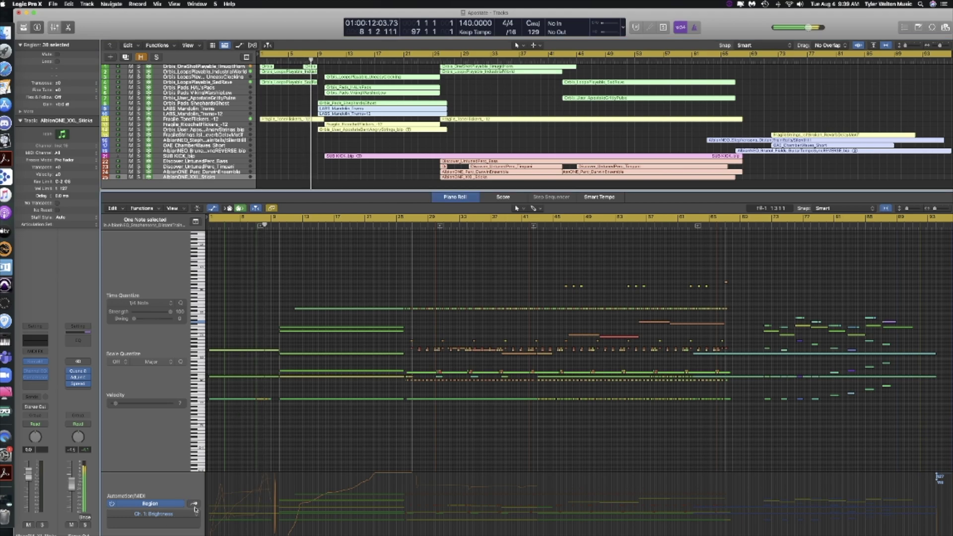
pyautogui.click(195, 504)
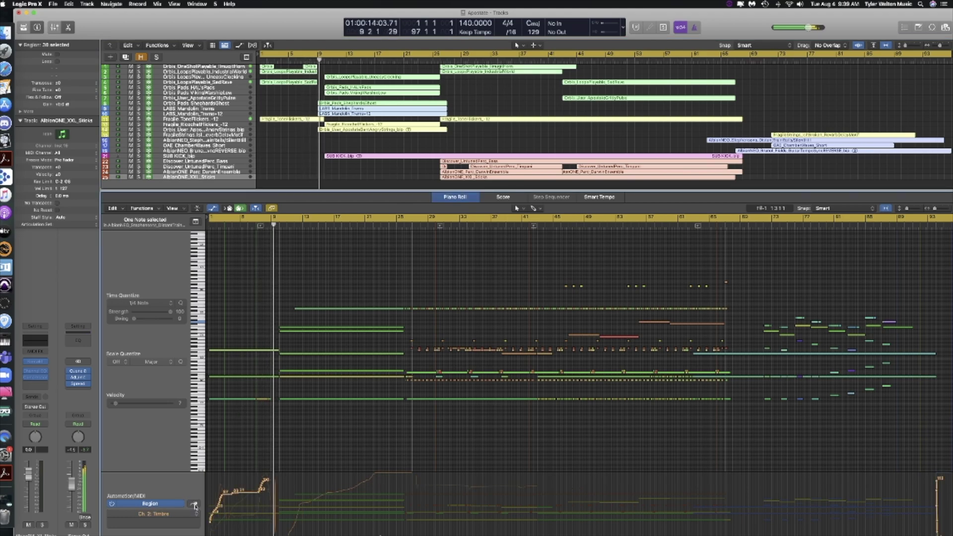
pyautogui.click(195, 505)
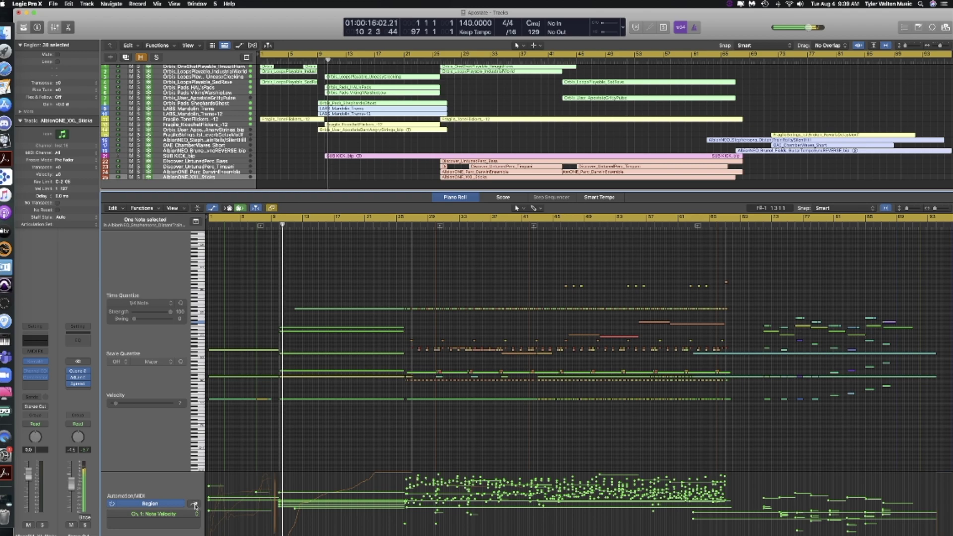
pyautogui.click(195, 505)
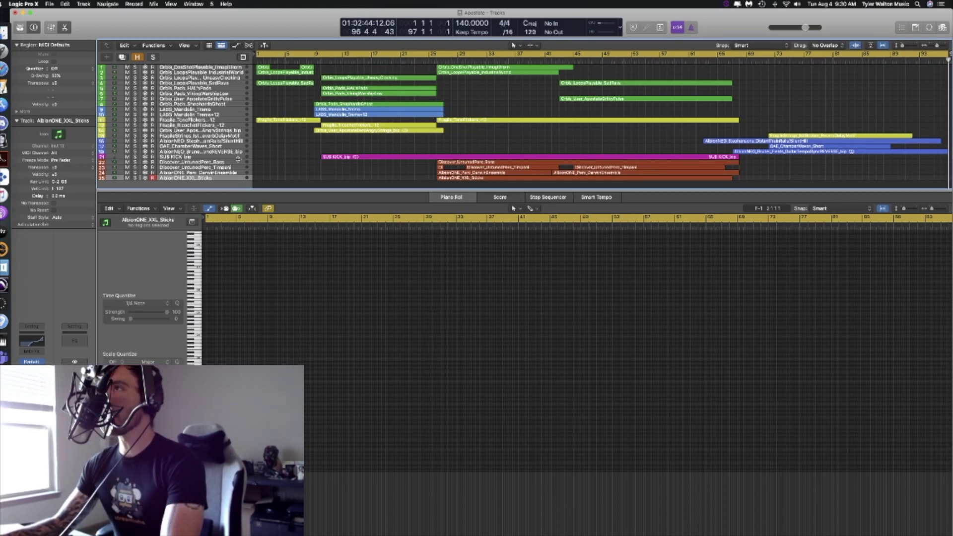
# Inspect the Orbis instrument on the first track, the ImugitHorn one-shot, and close its plug-in window.
pyautogui.hscroll(1, 258, 144)
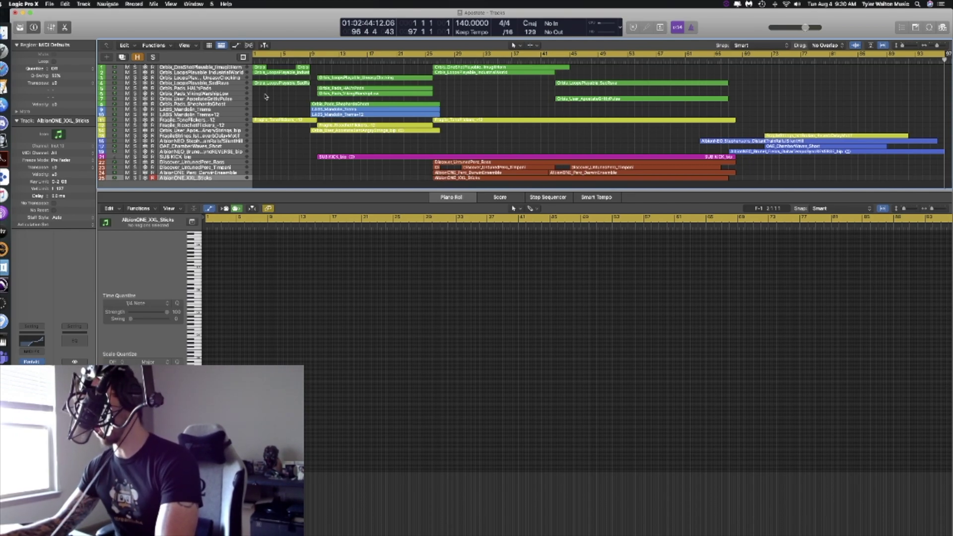
pyautogui.hscroll(-1, 261, 100)
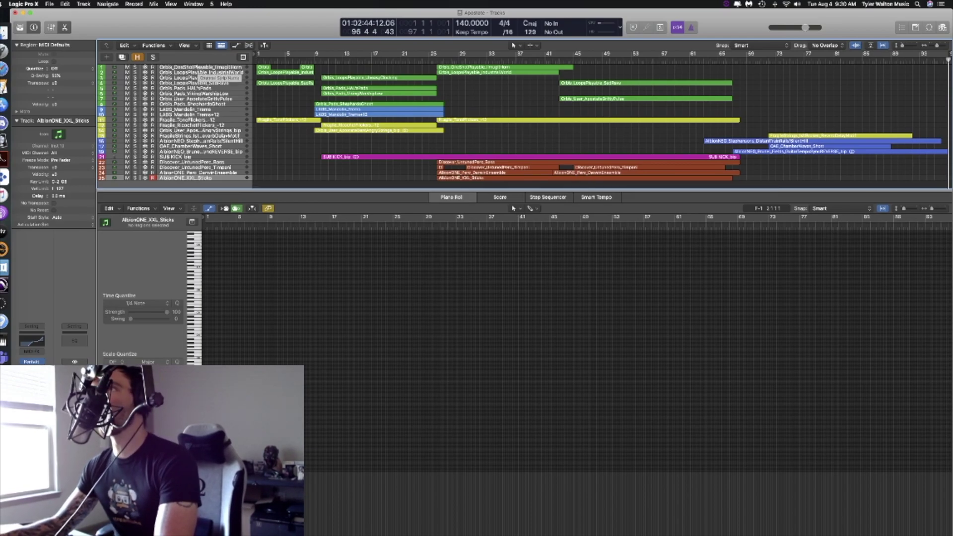
pyautogui.click(210, 67)
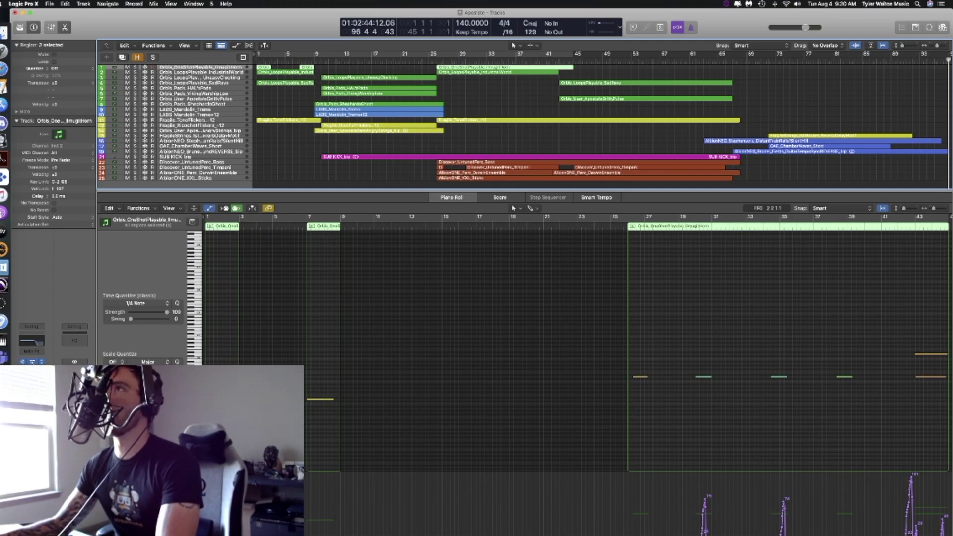
pyautogui.press('v')
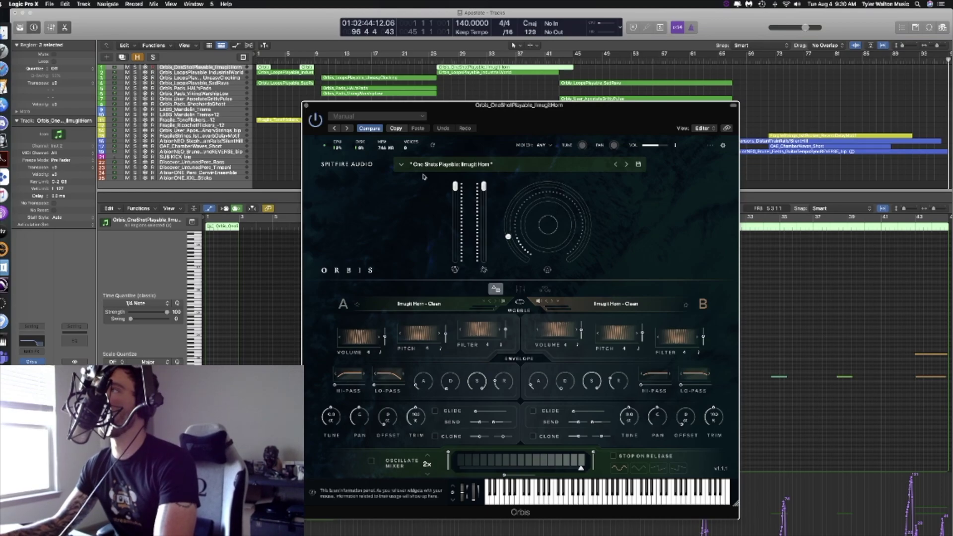
pyautogui.moveTo(500, 124); pyautogui.dragTo(507, 73)
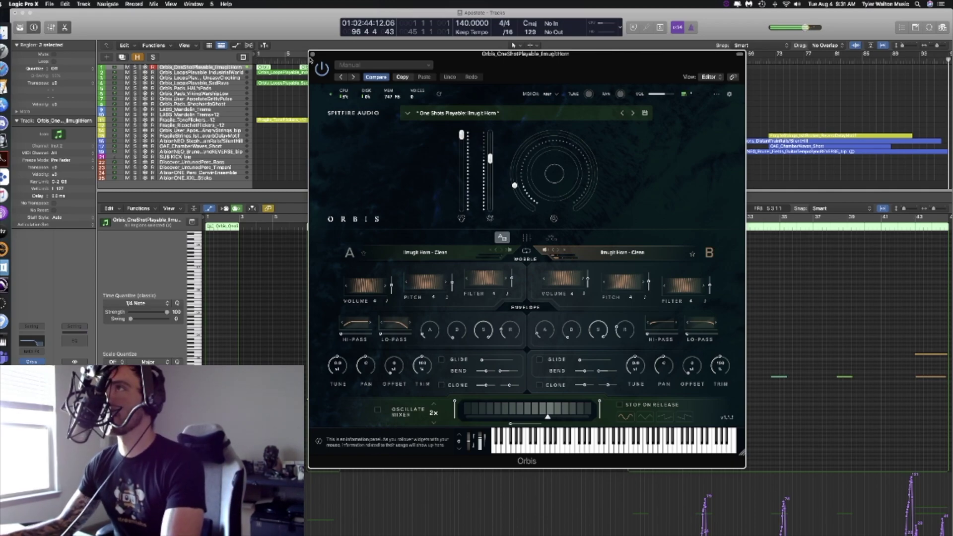
pyautogui.click(313, 54)
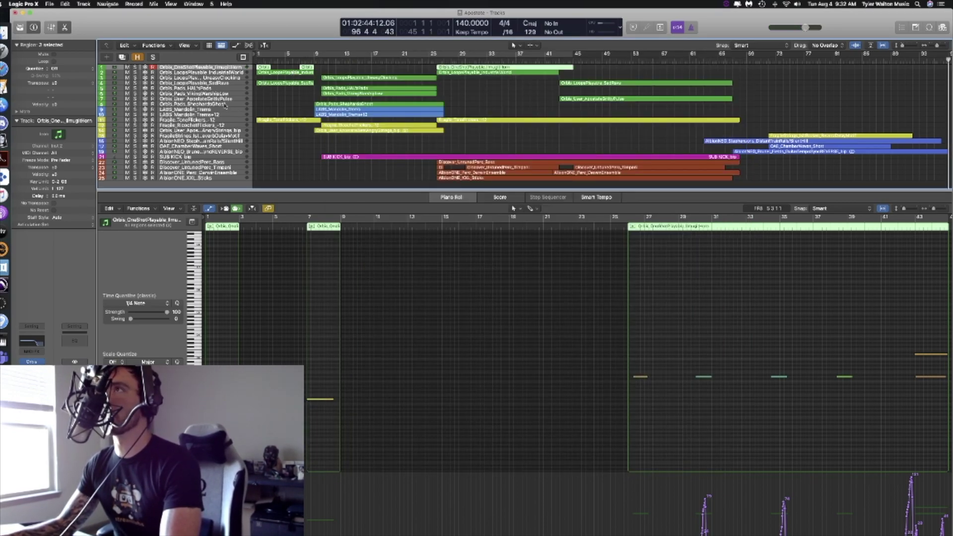
# Inspect the Orbis instrument on the Orbis_Pads_ShepherdsGhost track and close its plug-in window.
pyautogui.click(225, 104)
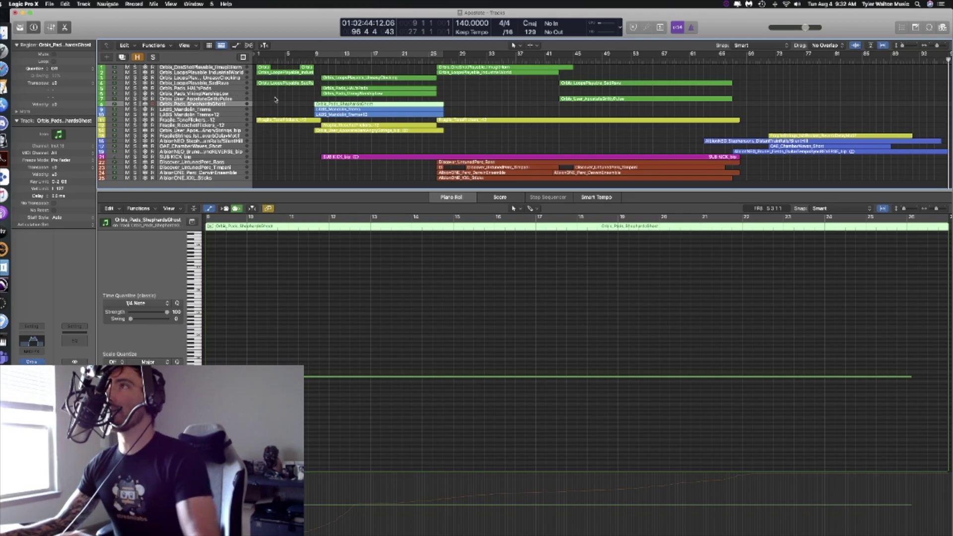
pyautogui.moveTo(36, 363)
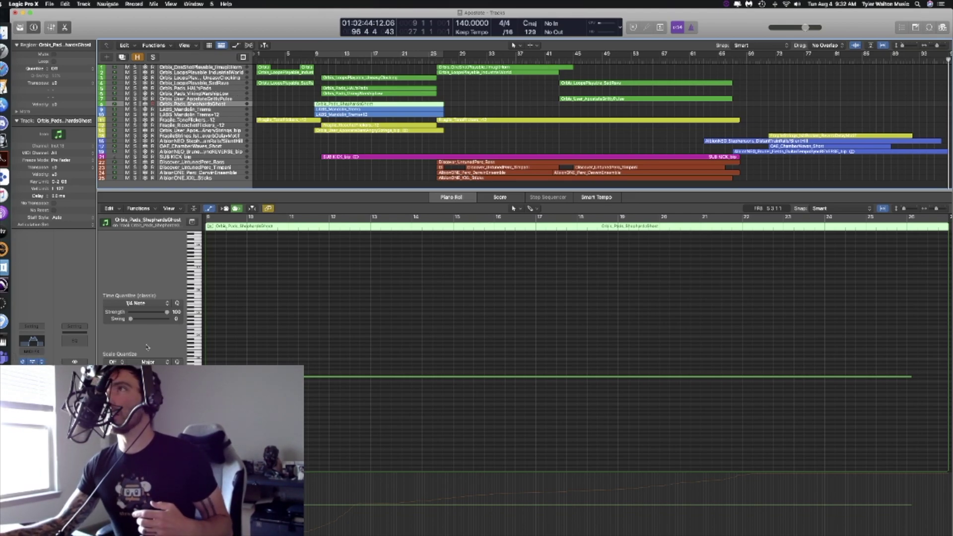
pyautogui.click(31, 362)
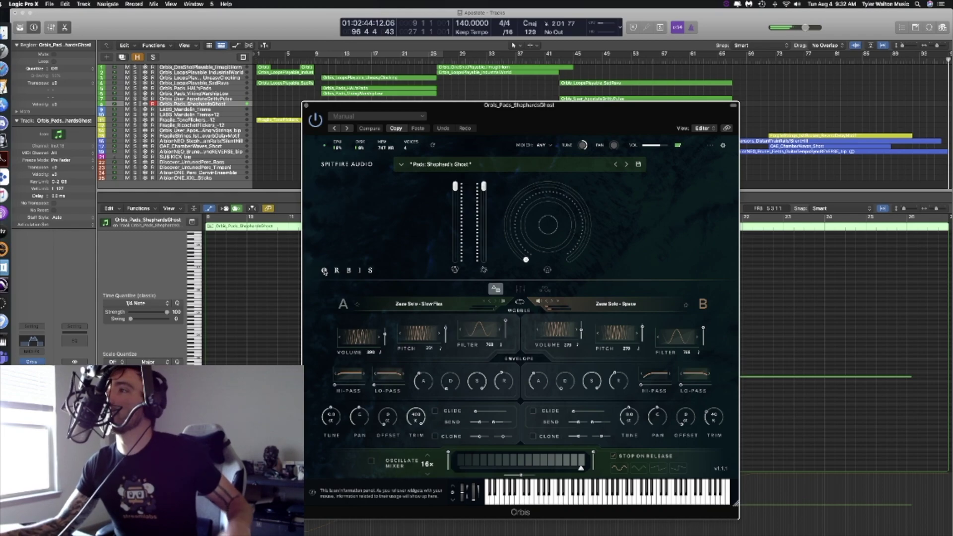
pyautogui.click(306, 105)
# Inspect the LABS instruments on the LABS_Mandolin_Trems and LABS_Mandolin_Trems+12 tracks, closing each plug-in window.
pyautogui.press('Down')
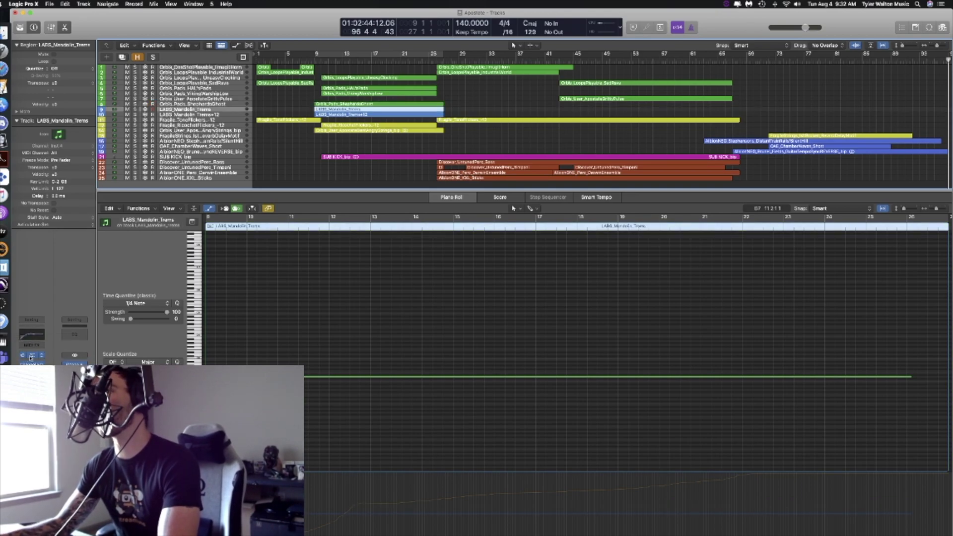
pyautogui.click(31, 356)
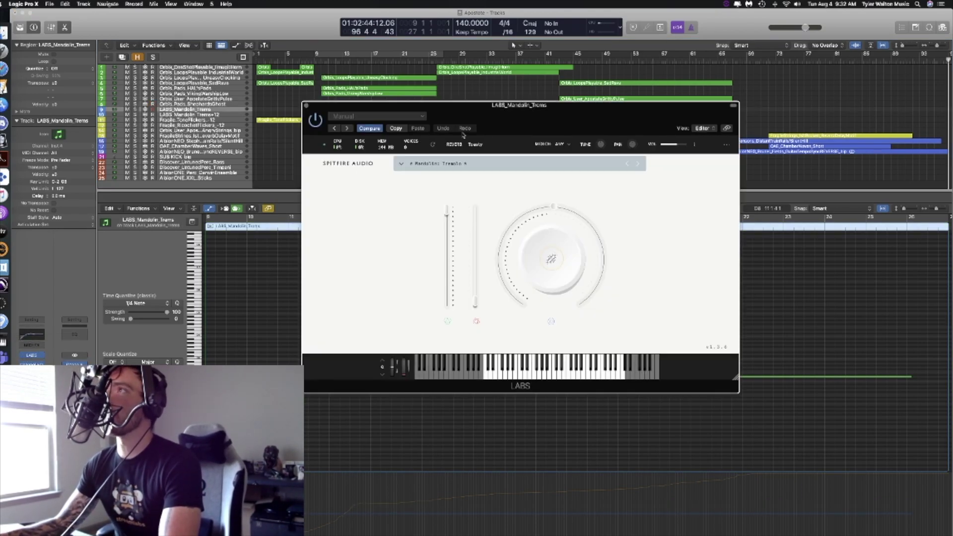
pyautogui.moveTo(509, 116); pyautogui.dragTo(541, 130)
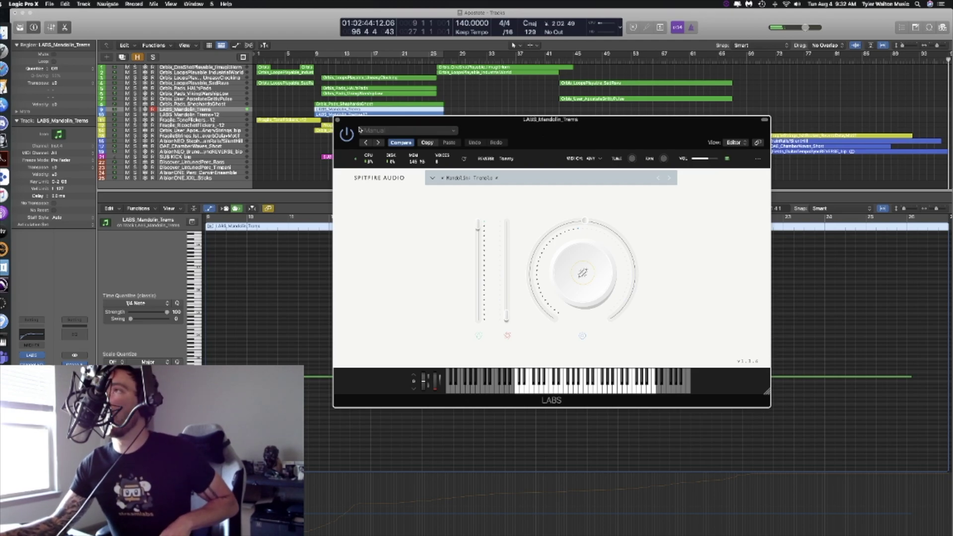
pyautogui.click(337, 120)
pyautogui.click(226, 115)
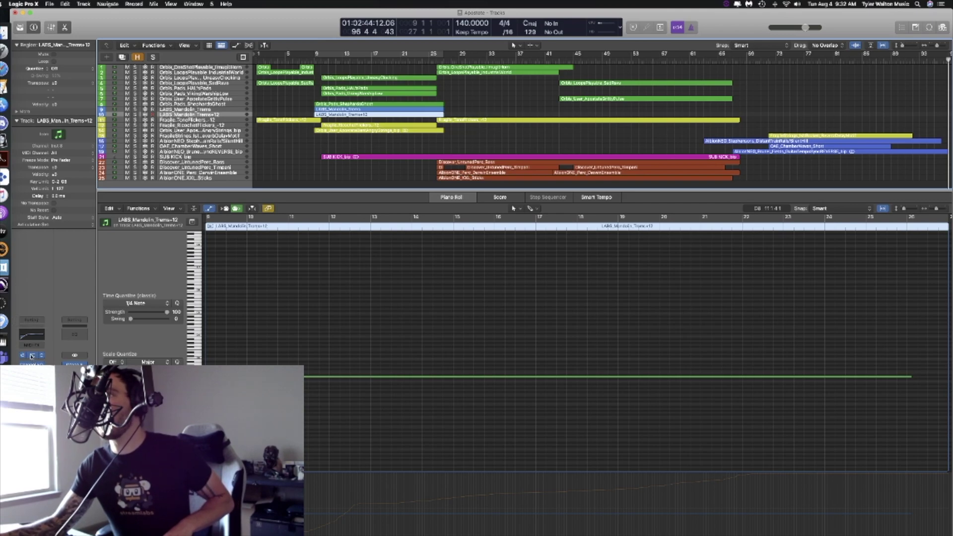
pyautogui.click(32, 356)
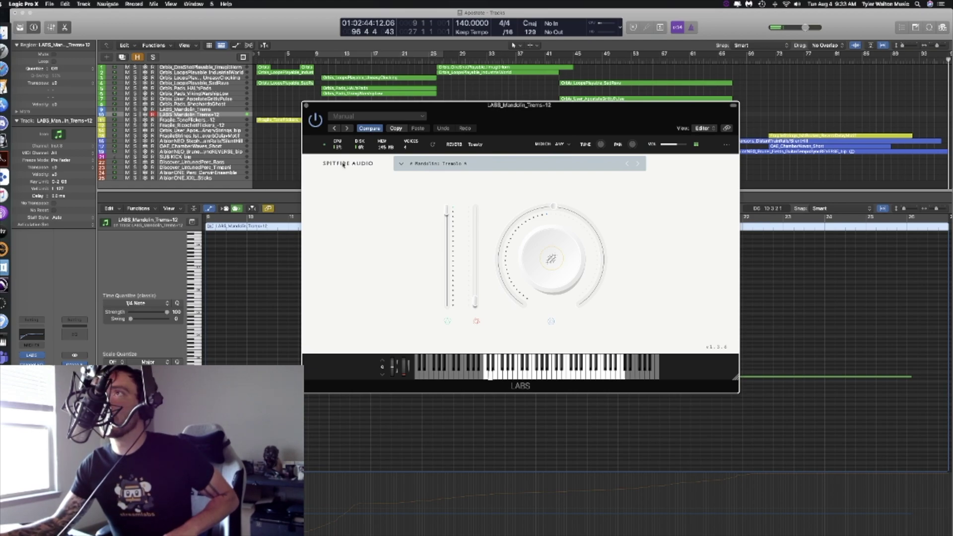
pyautogui.click(306, 106)
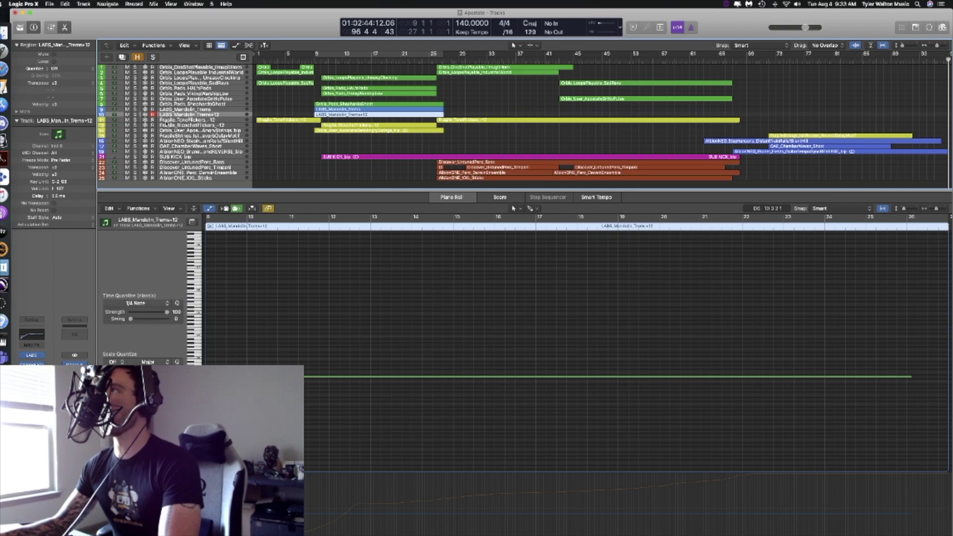
# Inspect the Fragile String Evolutions instruments on the Fragile_ToneFlickers_-12 and Fragile_RicochetFlickers_-12 tracks, closing each plug-in window.
pyautogui.click(176, 120)
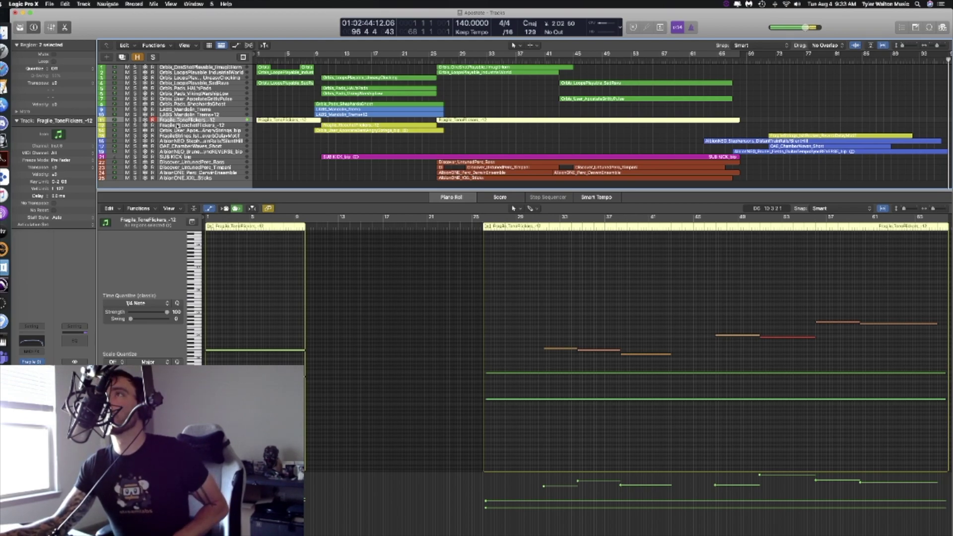
pyautogui.click(32, 361)
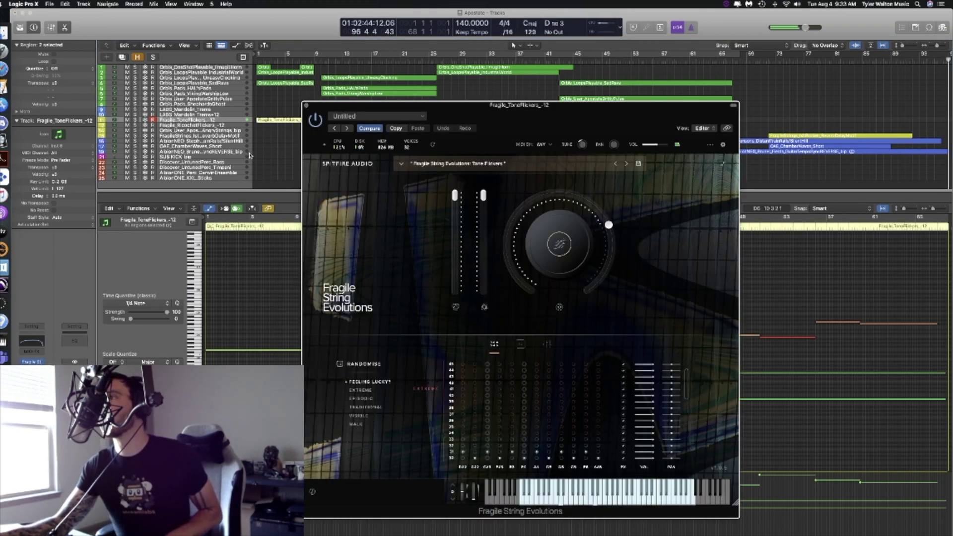
pyautogui.click(306, 105)
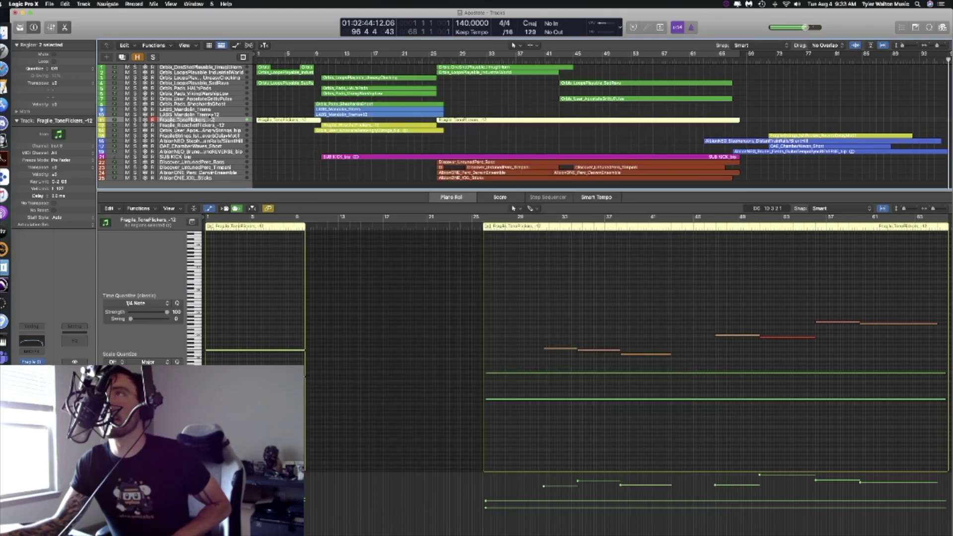
pyautogui.click(207, 126)
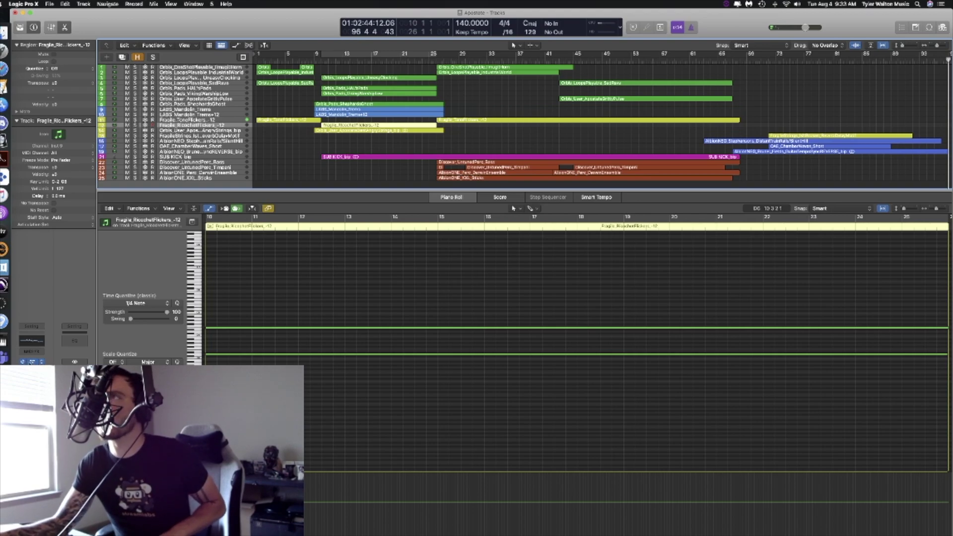
pyautogui.press('v')
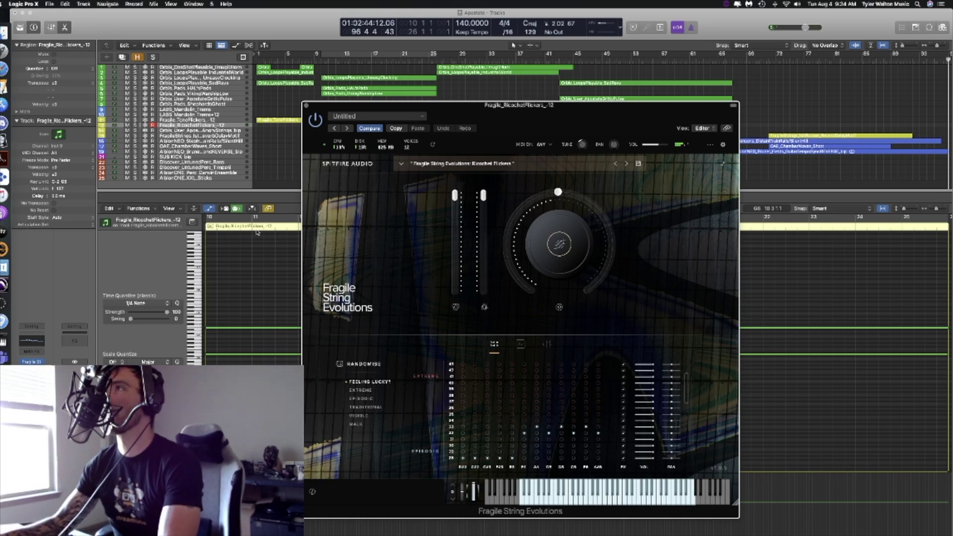
pyautogui.click(306, 105)
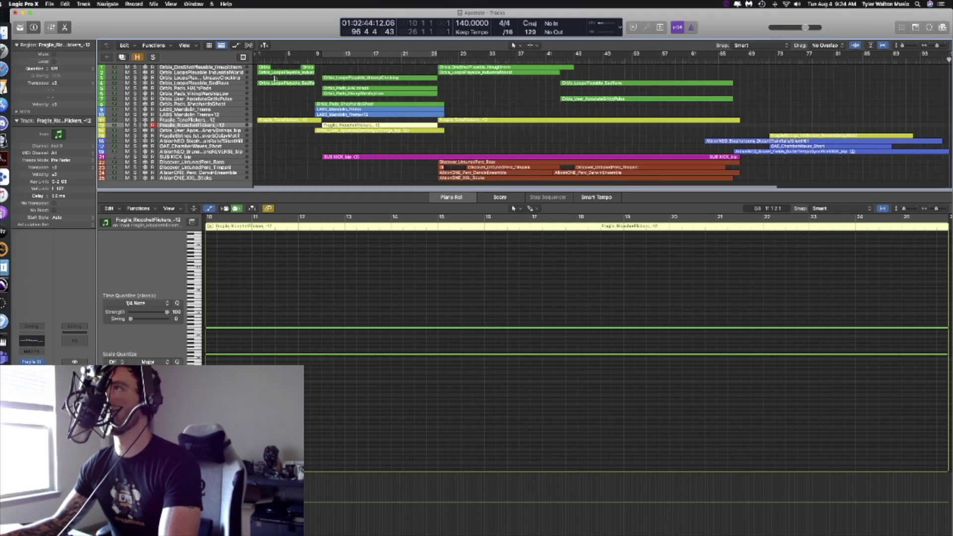
# Move the playhead to bar 33 of the arrangement.
pyautogui.press('space')
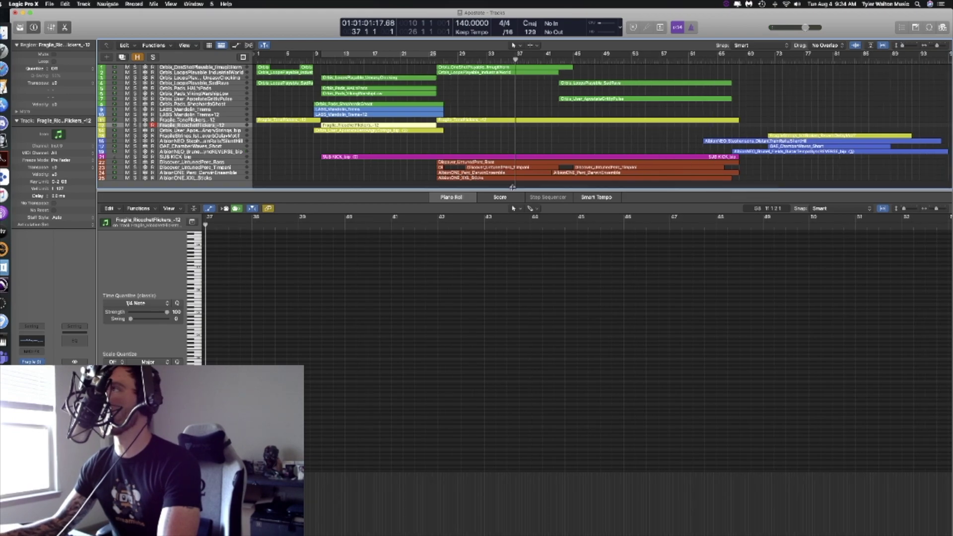
pyautogui.click(486, 190)
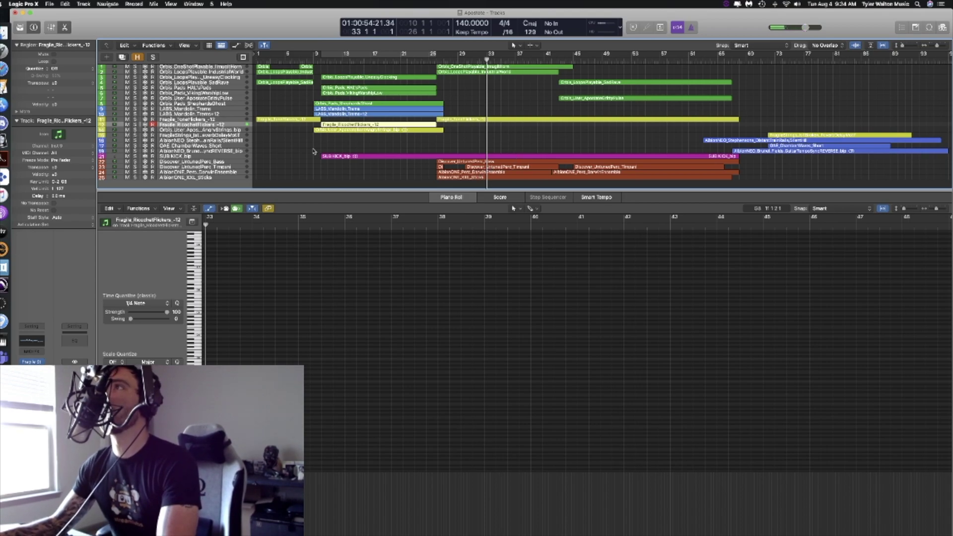
# Solo the Orbis_User_ApostateAngryStrings_bip audio track and play it from bar 9.
pyautogui.click(204, 129)
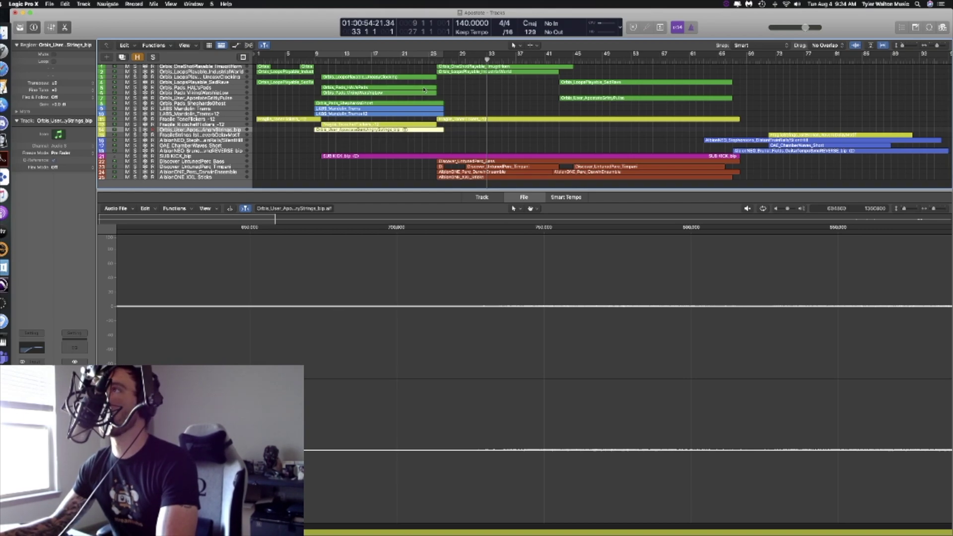
pyautogui.click(349, 59)
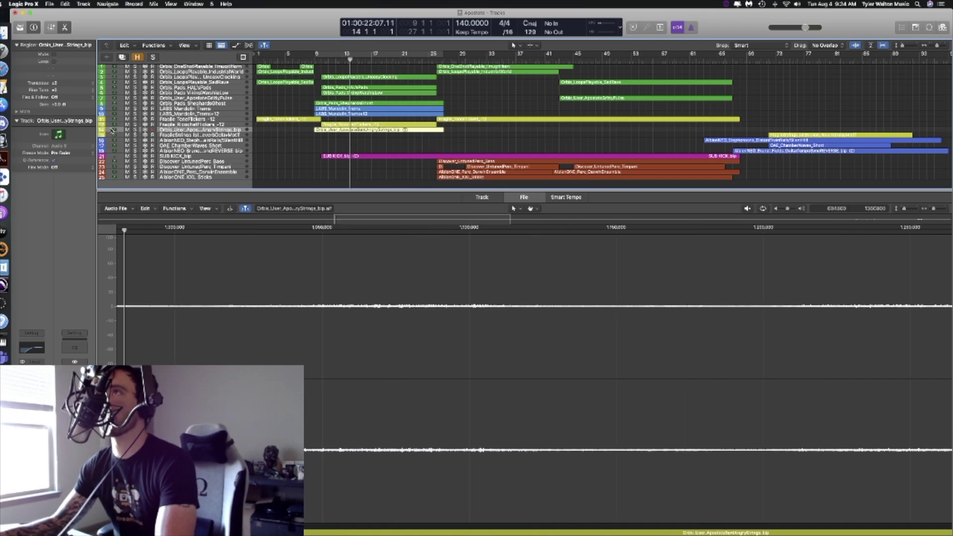
pyautogui.click(135, 130)
pyautogui.press(',')
pyautogui.press(',')
pyautogui.press(',')
pyautogui.press(',')
pyautogui.press(',')
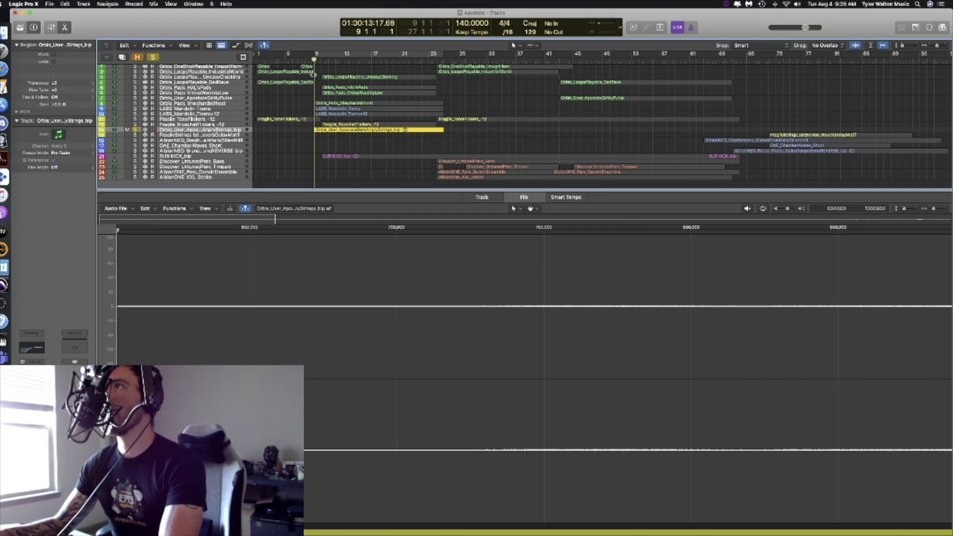
pyautogui.press('space')
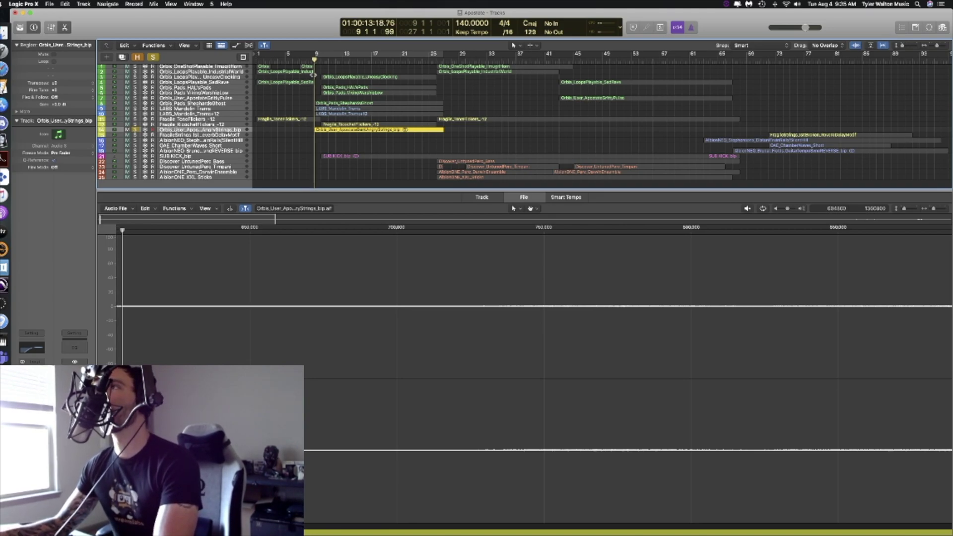